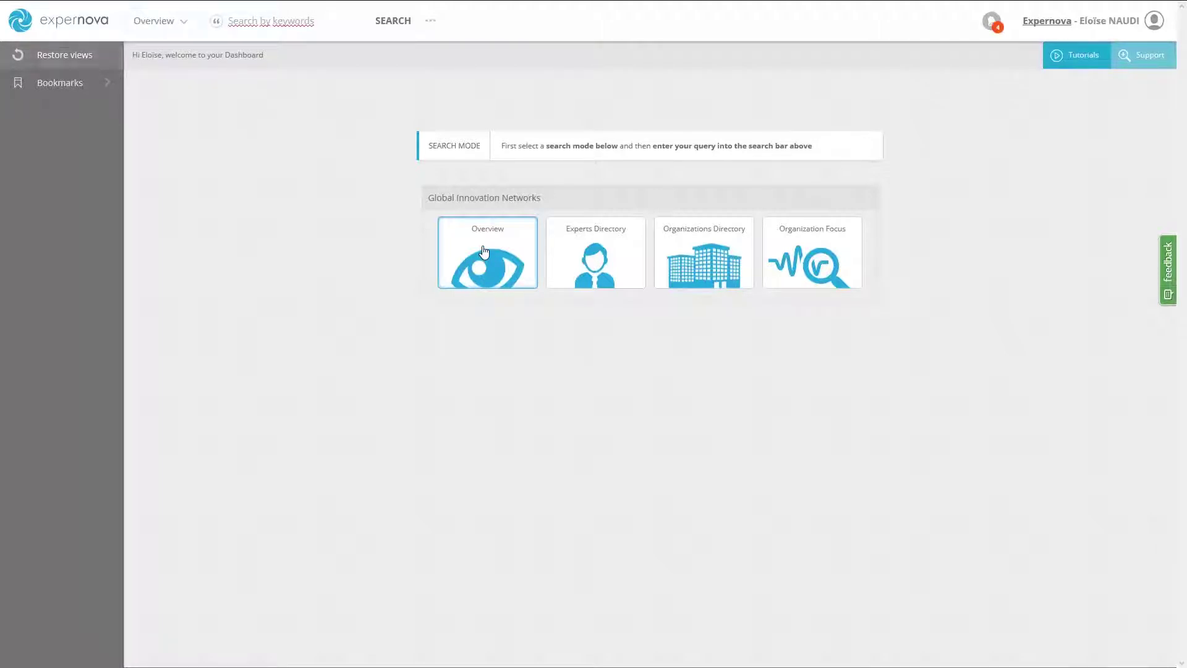
Run an Overview search for "brain and (tumor or cancer)".
click(231, 21)
text(brain and (tumor or cancer))
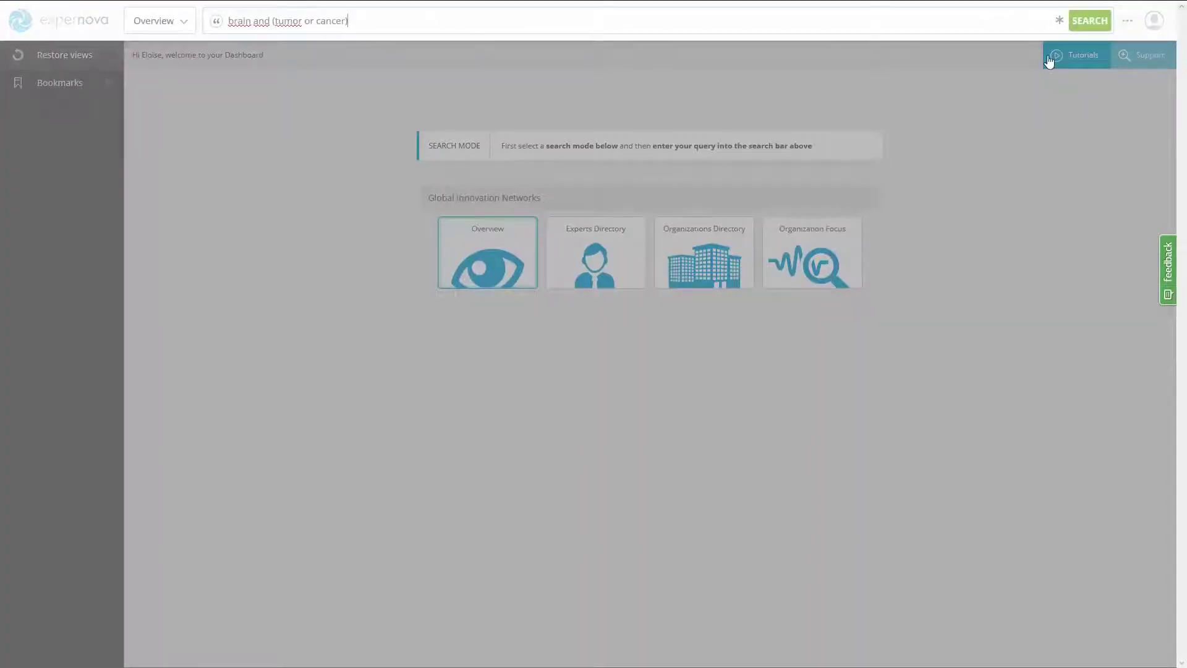
click(1089, 21)
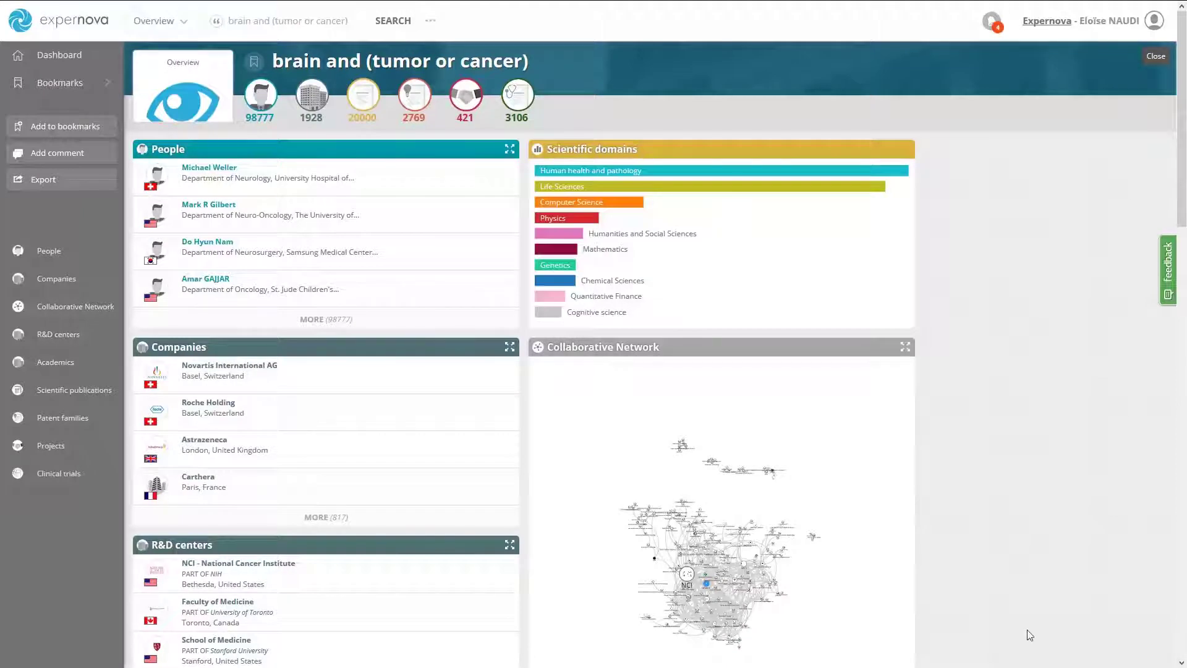
Open the full Novartis International AG company profile and add it to the bookmarks.
click(258, 366)
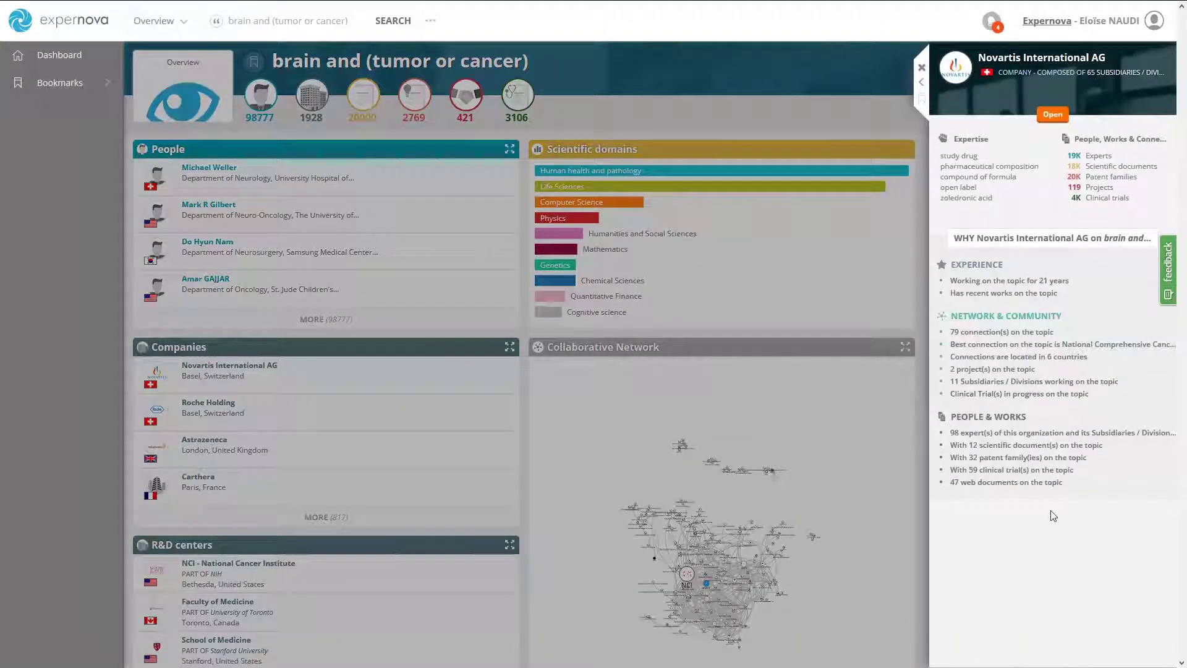
click(922, 82)
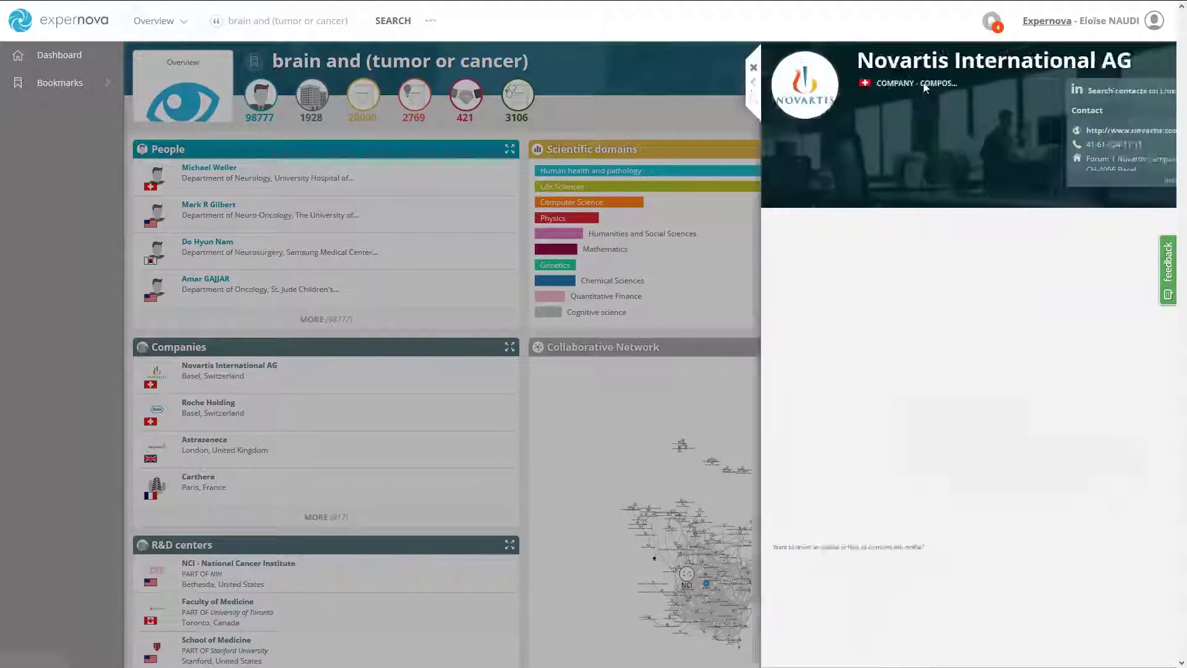
mouse_move(364, 100)
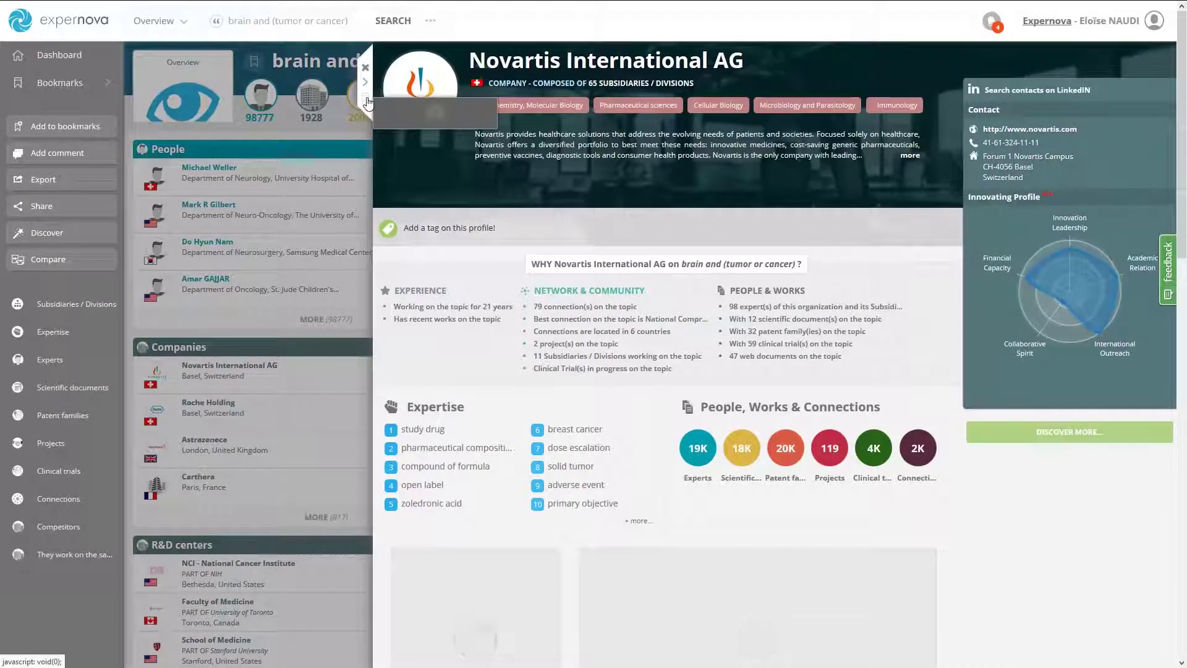
click(413, 109)
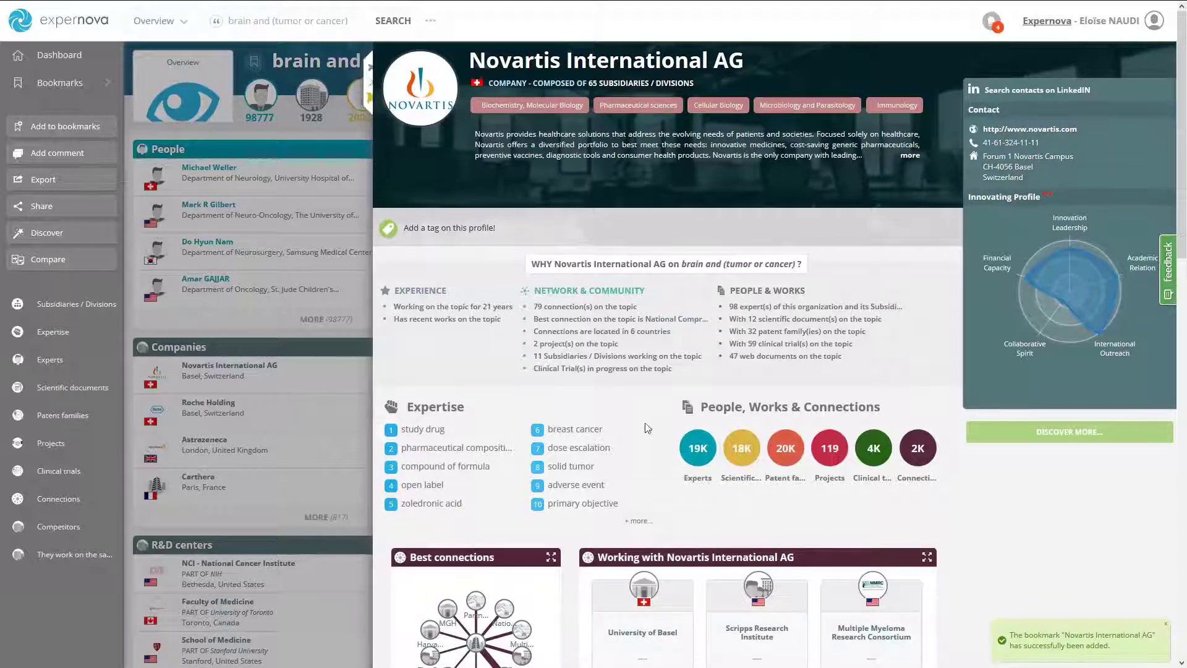
Check the bookmarks list for the Novartis International AG entry, then close the profile and the list.
click(55, 81)
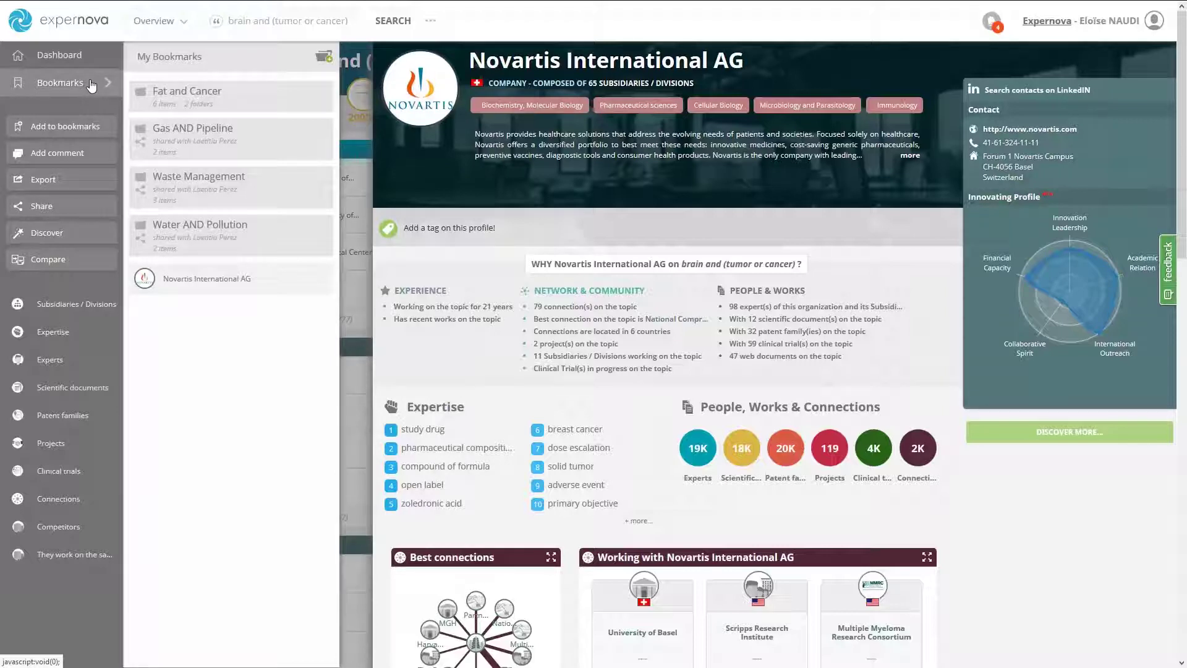
click(237, 288)
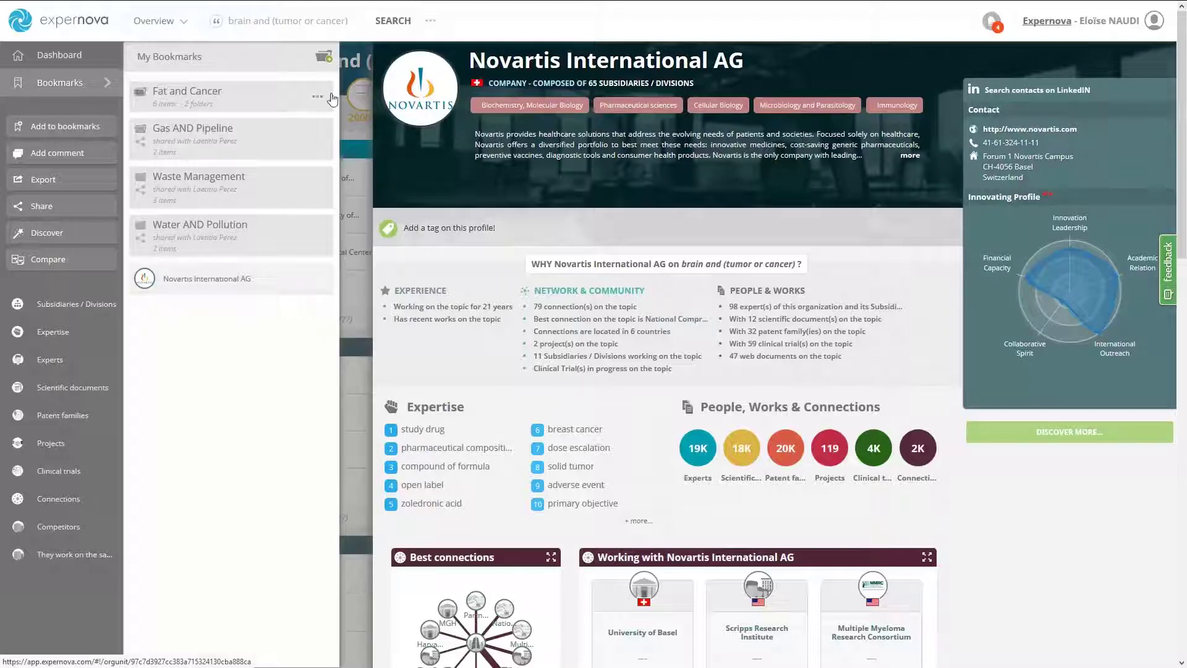
click(355, 68)
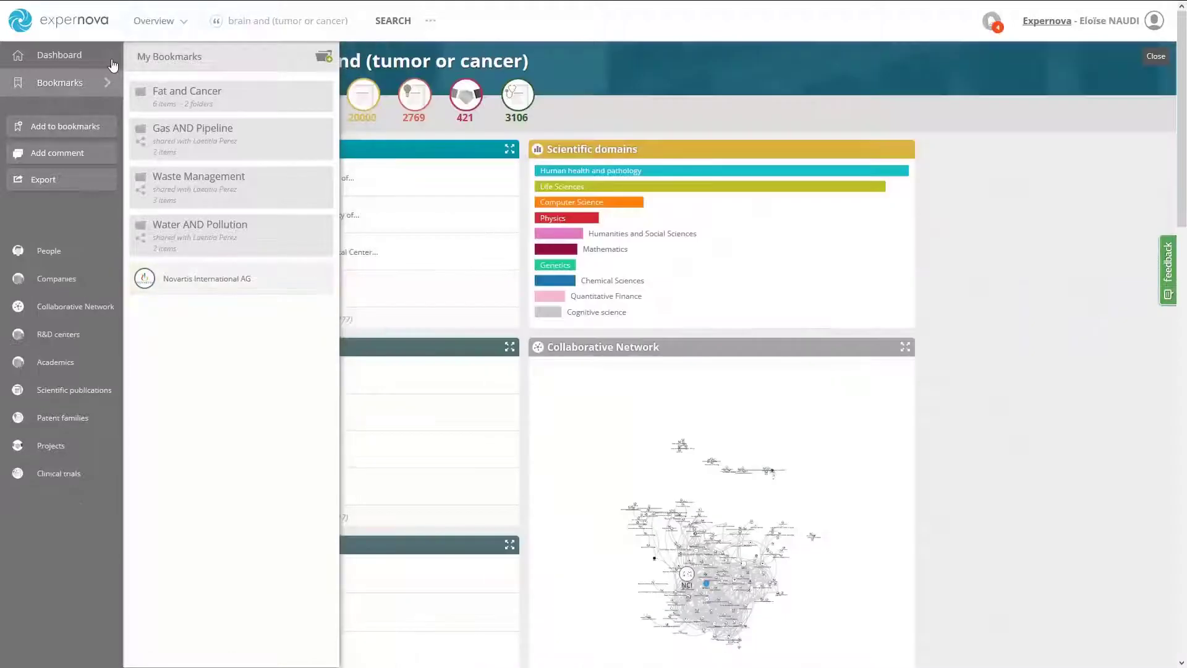
click(76, 83)
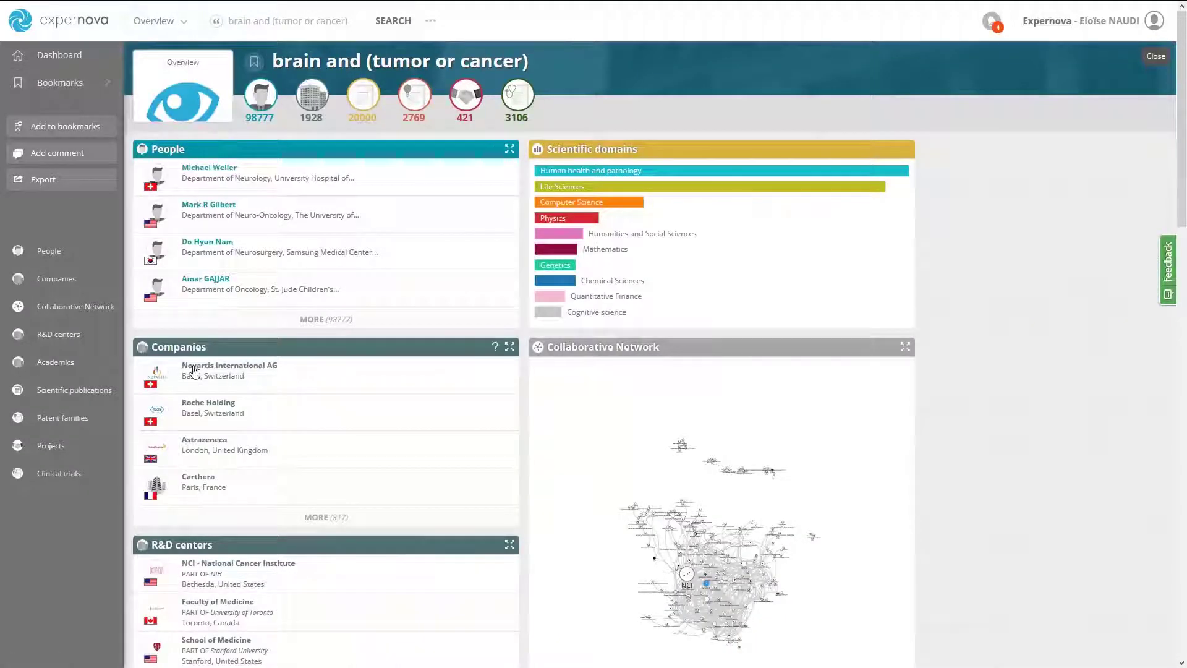
Open the Roche Holding profile and start bookmarking it in a new folder named "cancer".
click(199, 404)
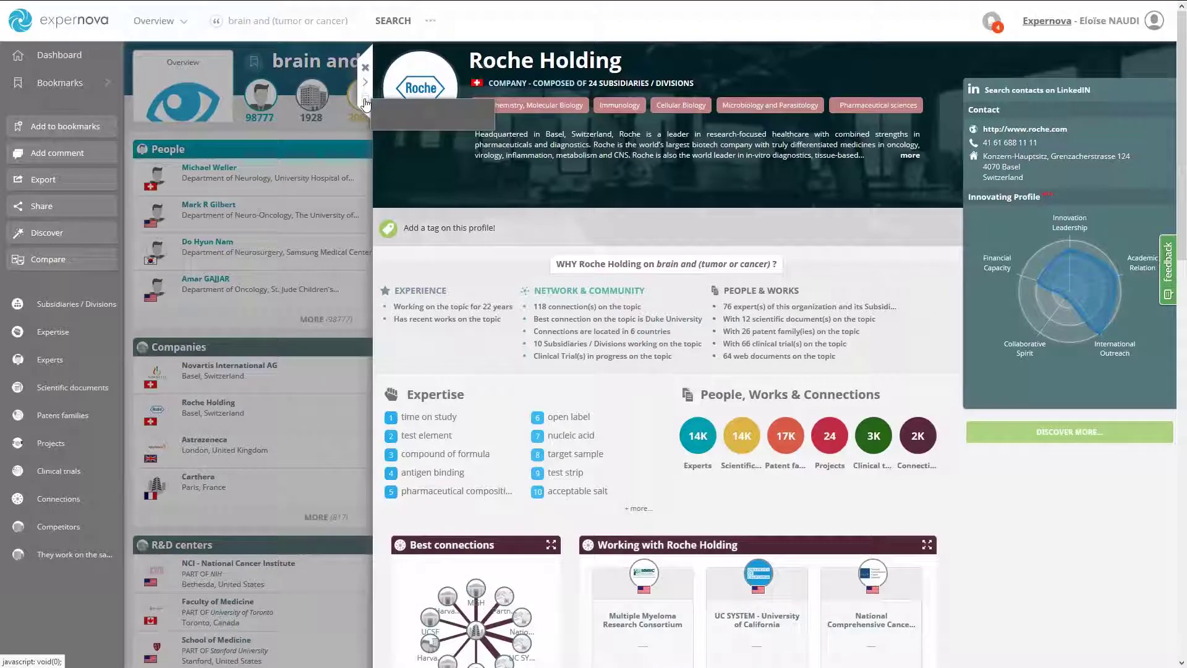
click(366, 99)
mouse_move(416, 152)
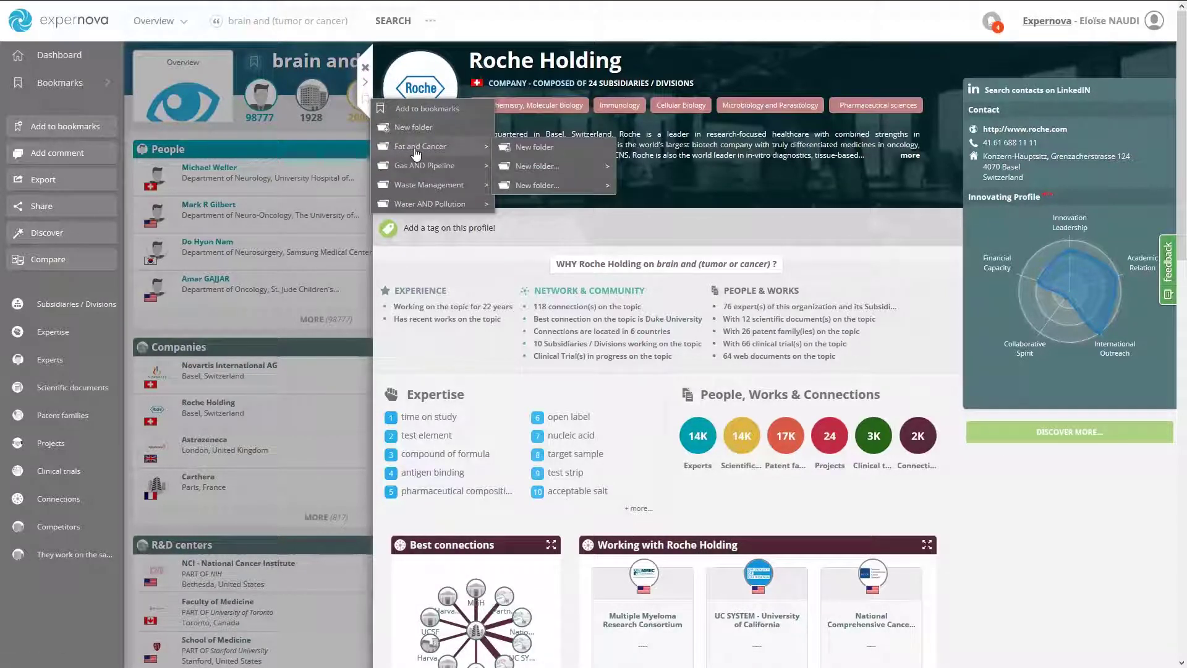
mouse_move(419, 205)
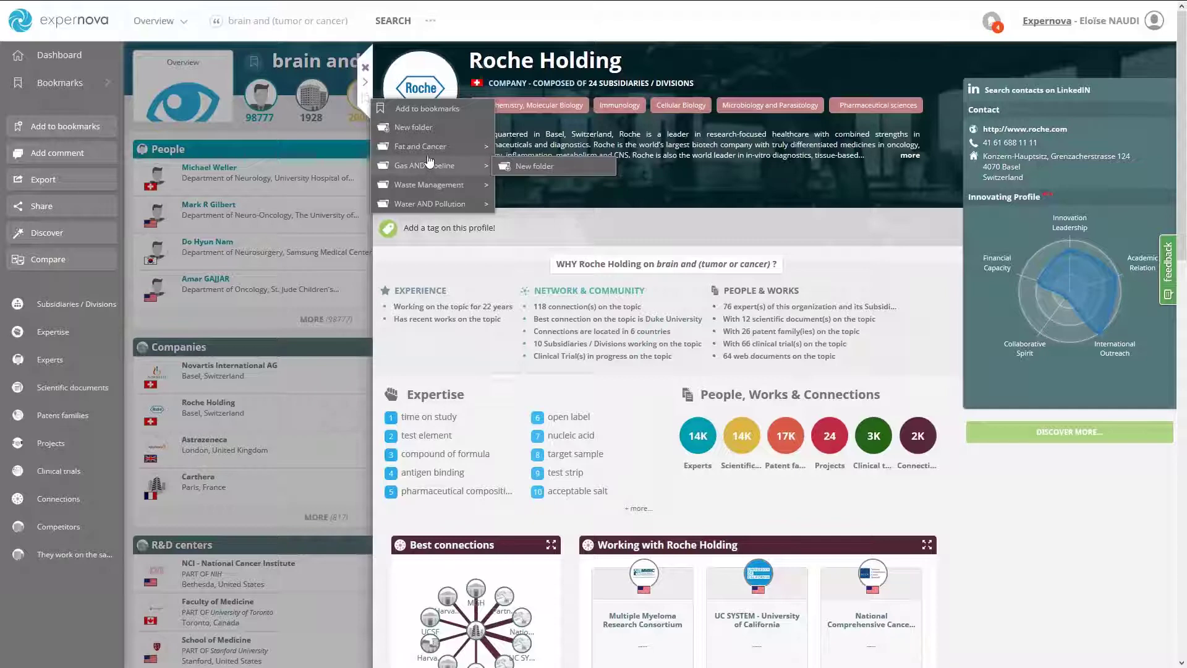
click(420, 126)
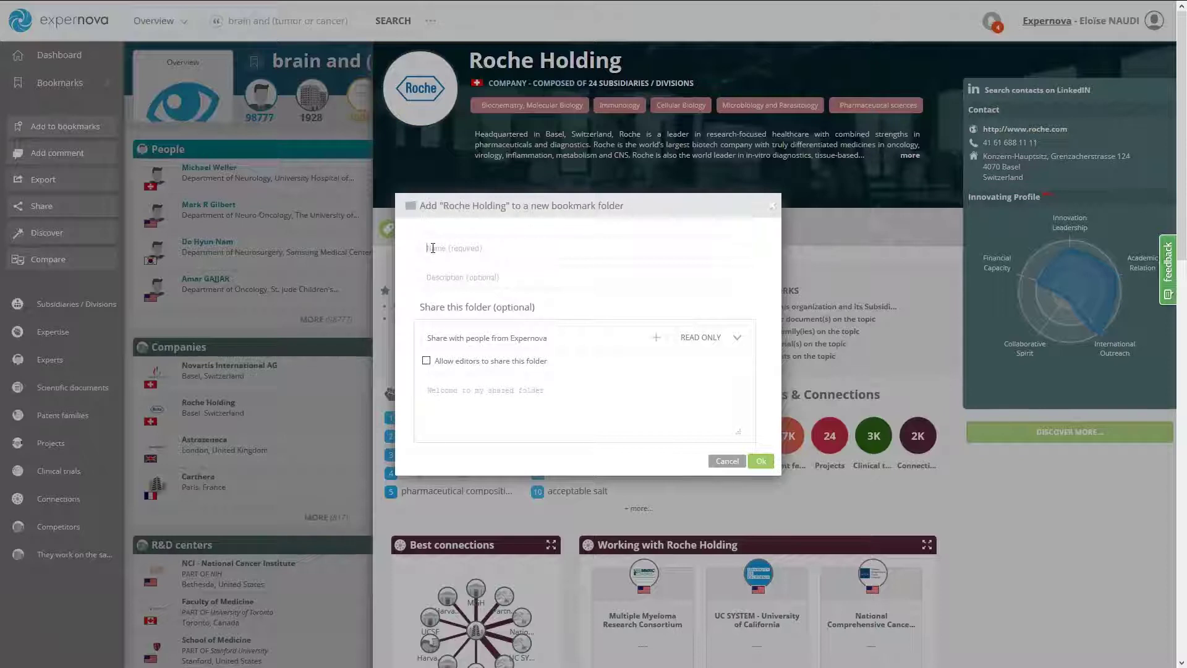
click(635, 241)
text(and)
text(er)
click(442, 280)
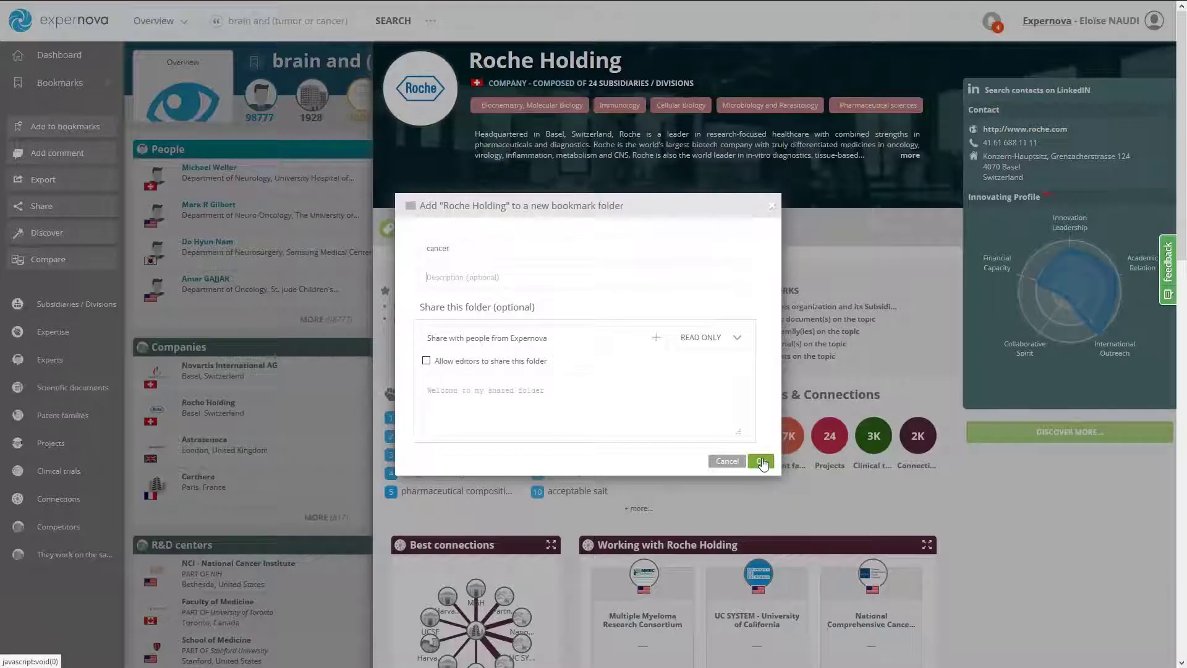
Share the new bookmark folder with one colleague with Edit rights and save it.
click(469, 340)
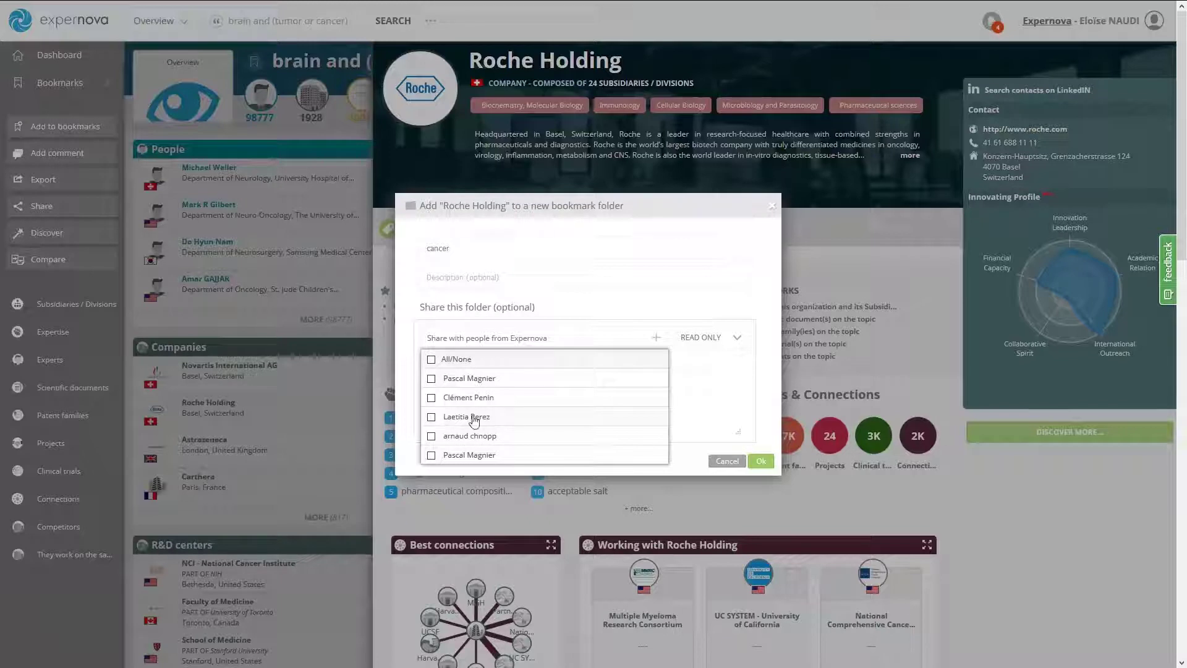
click(433, 417)
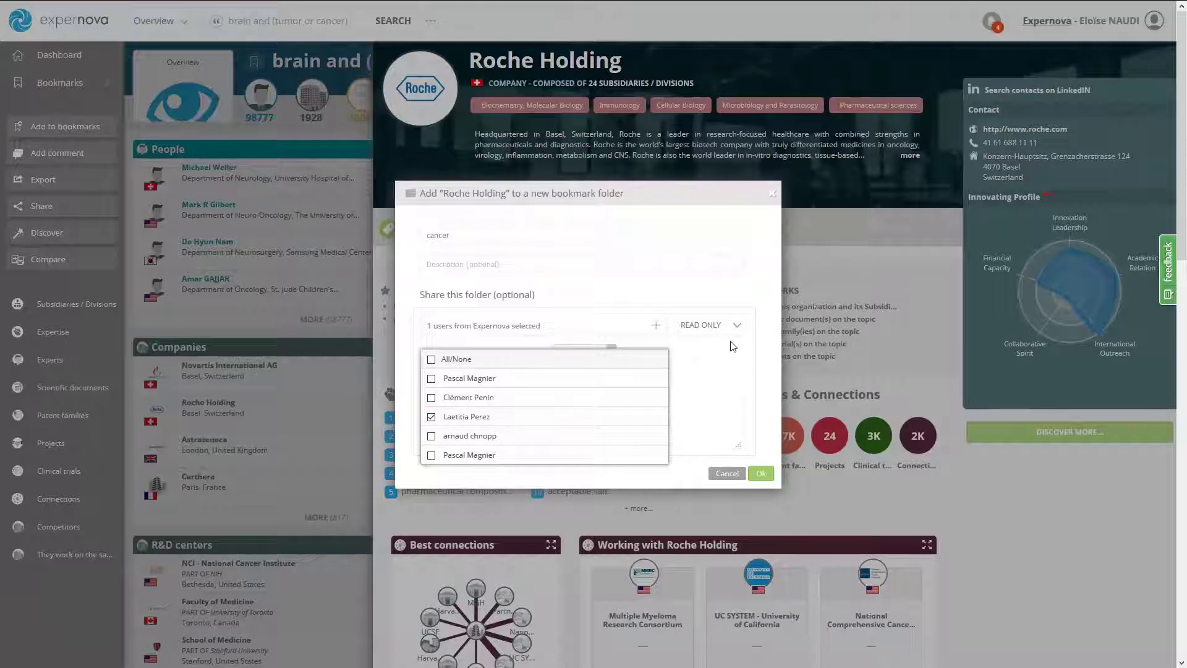
click(738, 327)
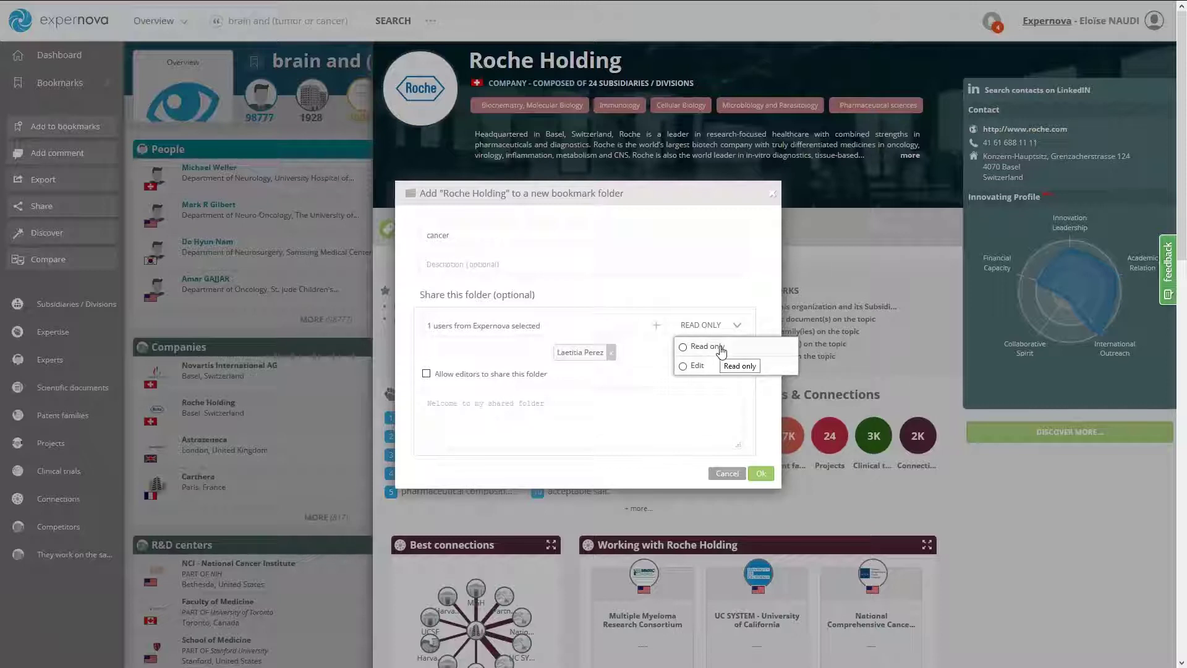
click(684, 367)
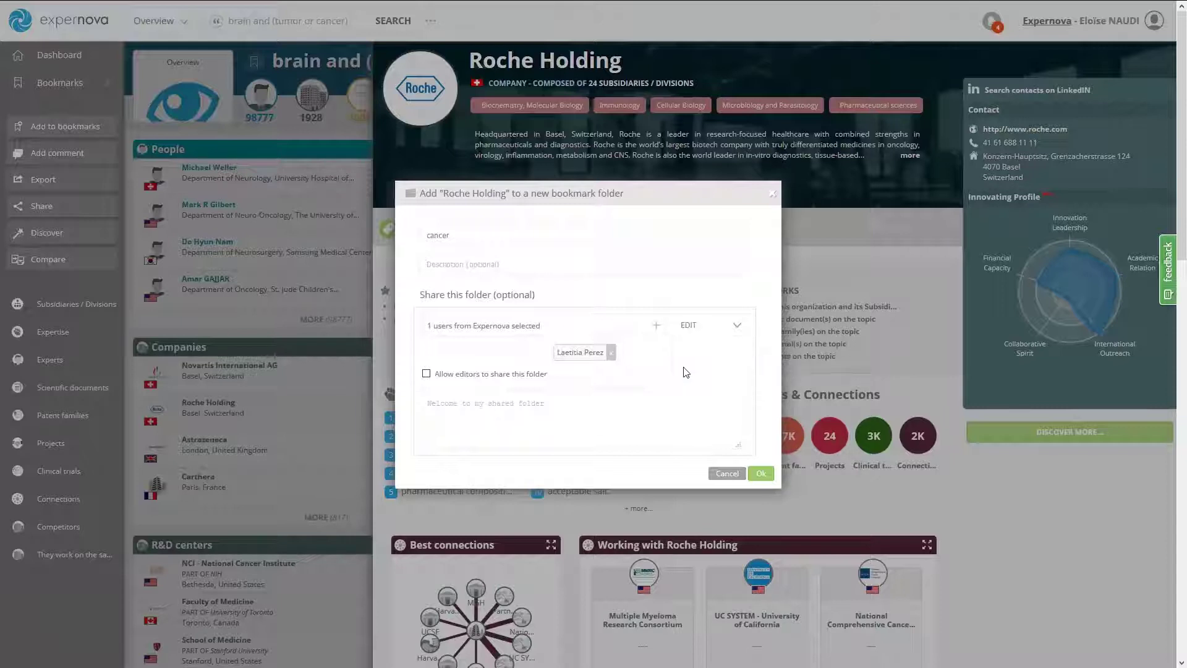
click(762, 474)
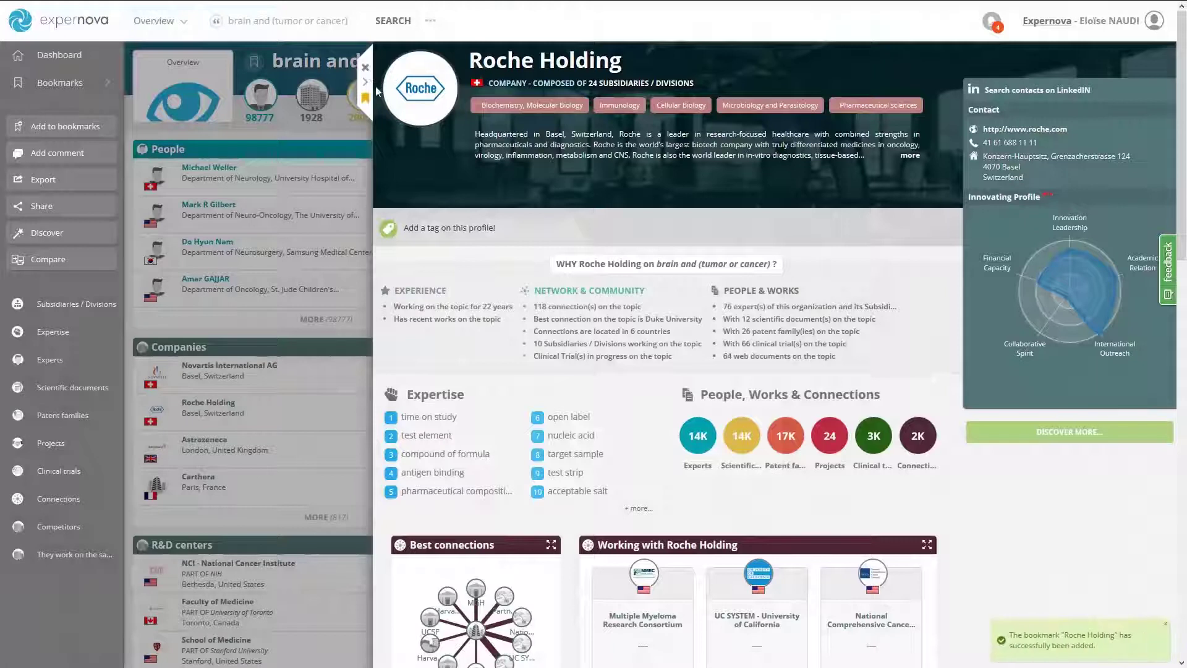
Close the Roche Holding profile and view the bookmarks list and its form for adding a new folder.
click(263, 190)
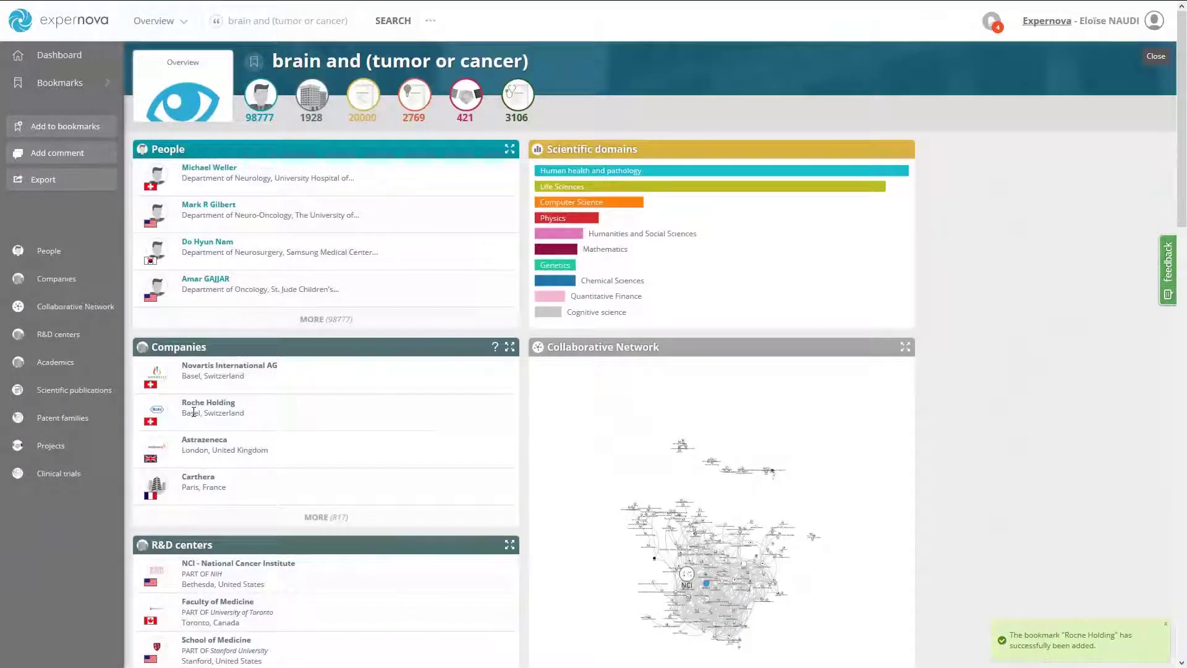
click(62, 85)
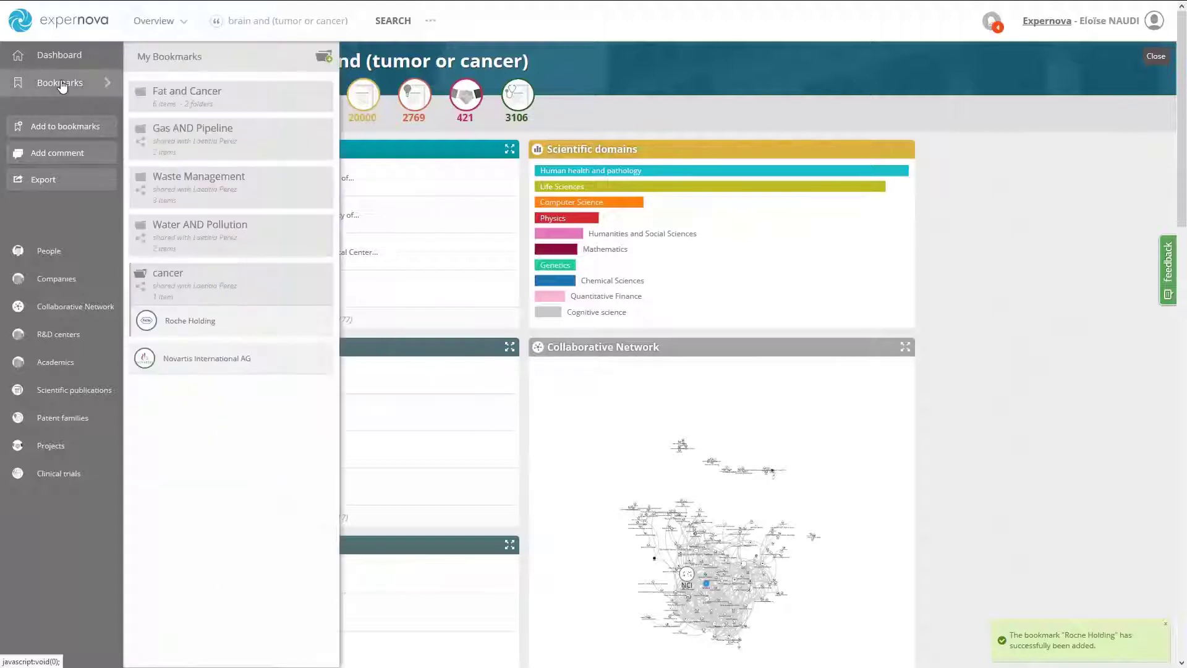
click(324, 58)
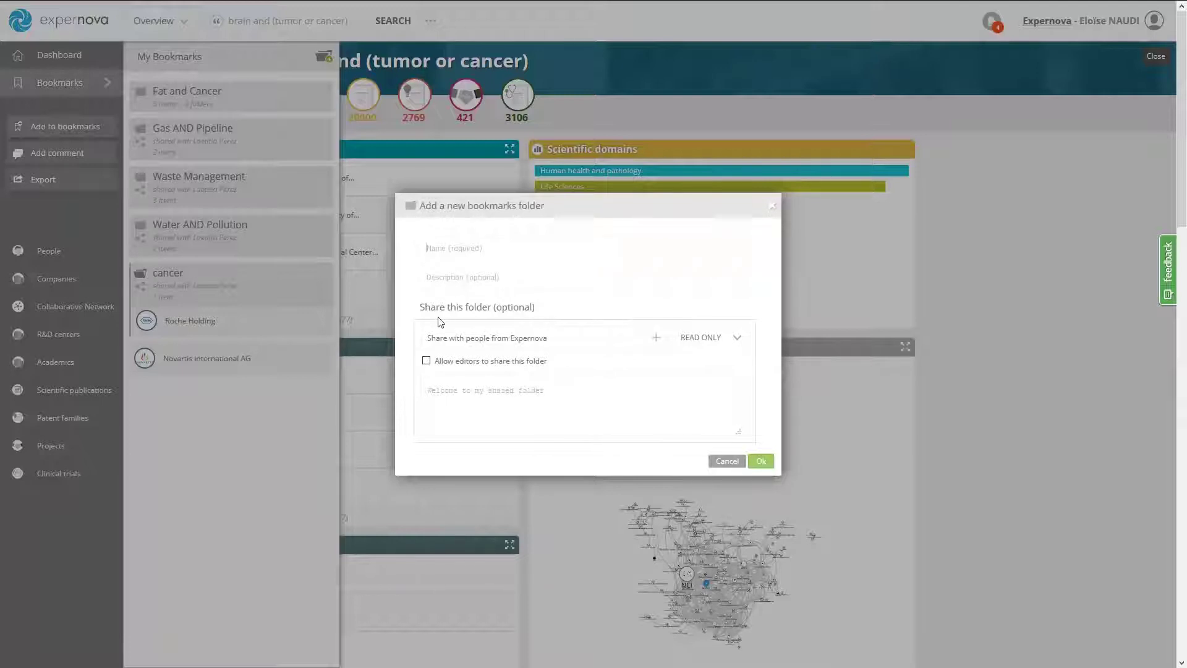
click(773, 206)
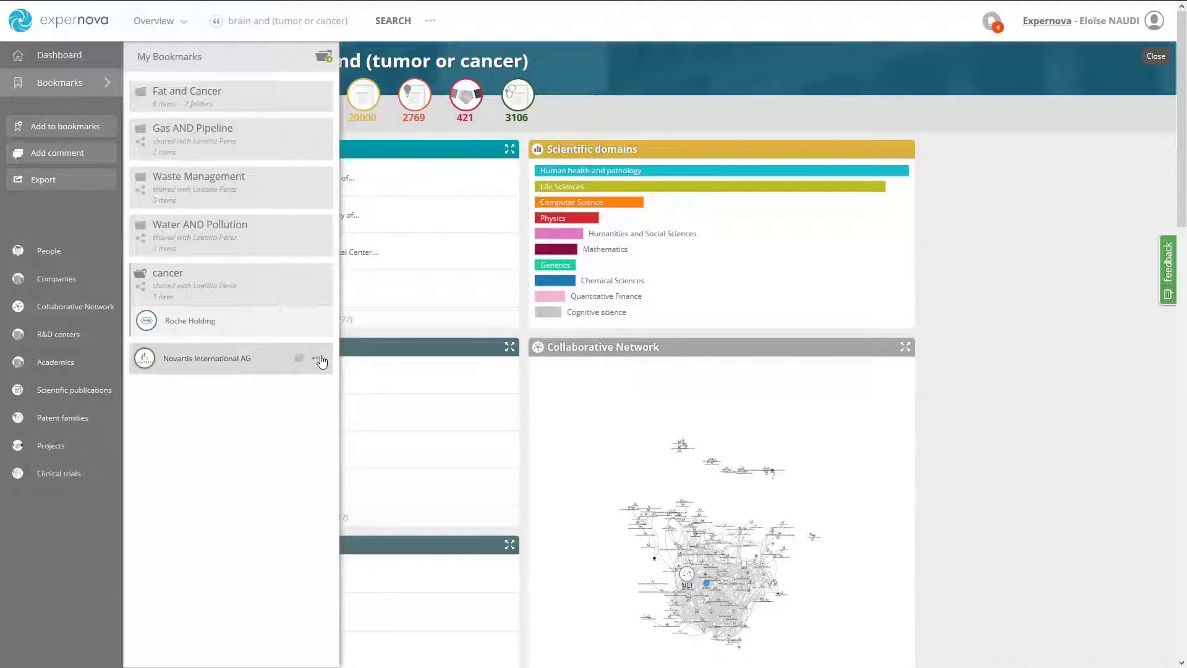
View the actions available for the Novartis International AG bookmark without applying any.
click(317, 361)
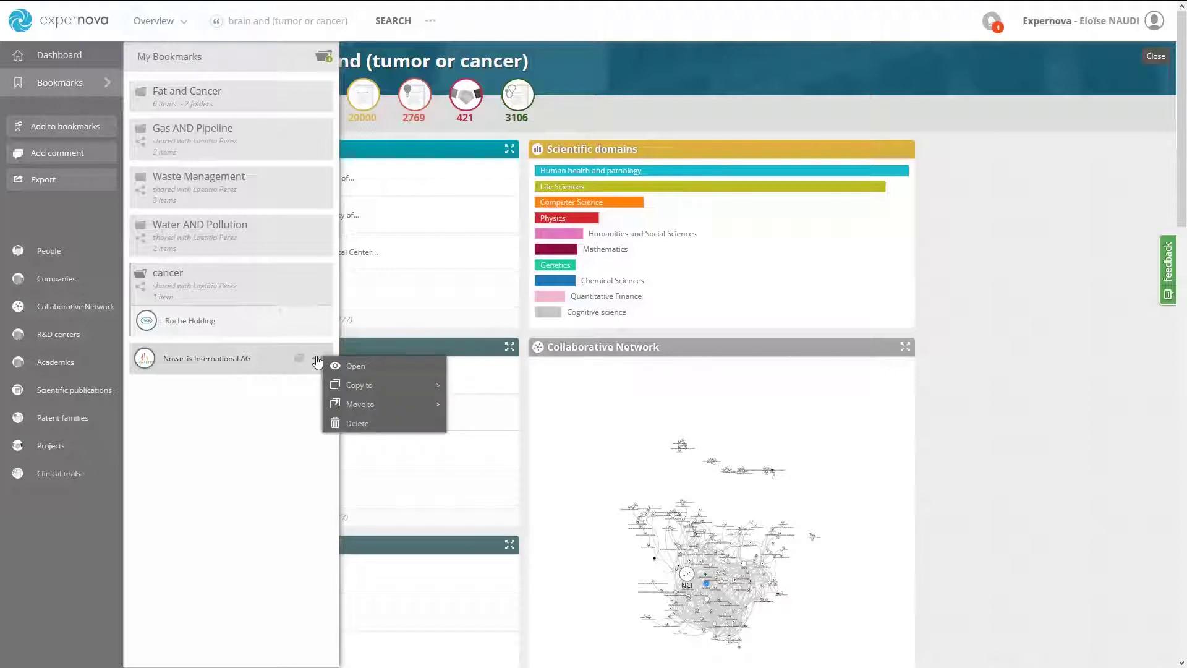
mouse_move(365, 385)
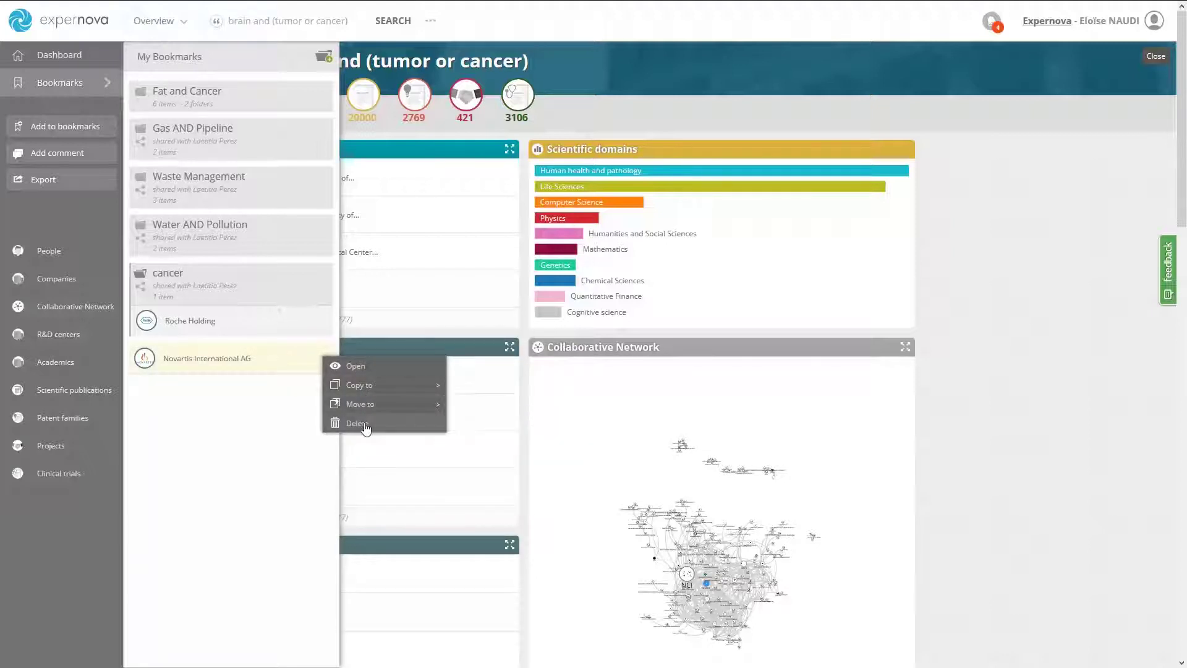
click(290, 385)
Add the comment "this profile is interesting" to the Novartis International AG bookmark.
mouse_move(312, 361)
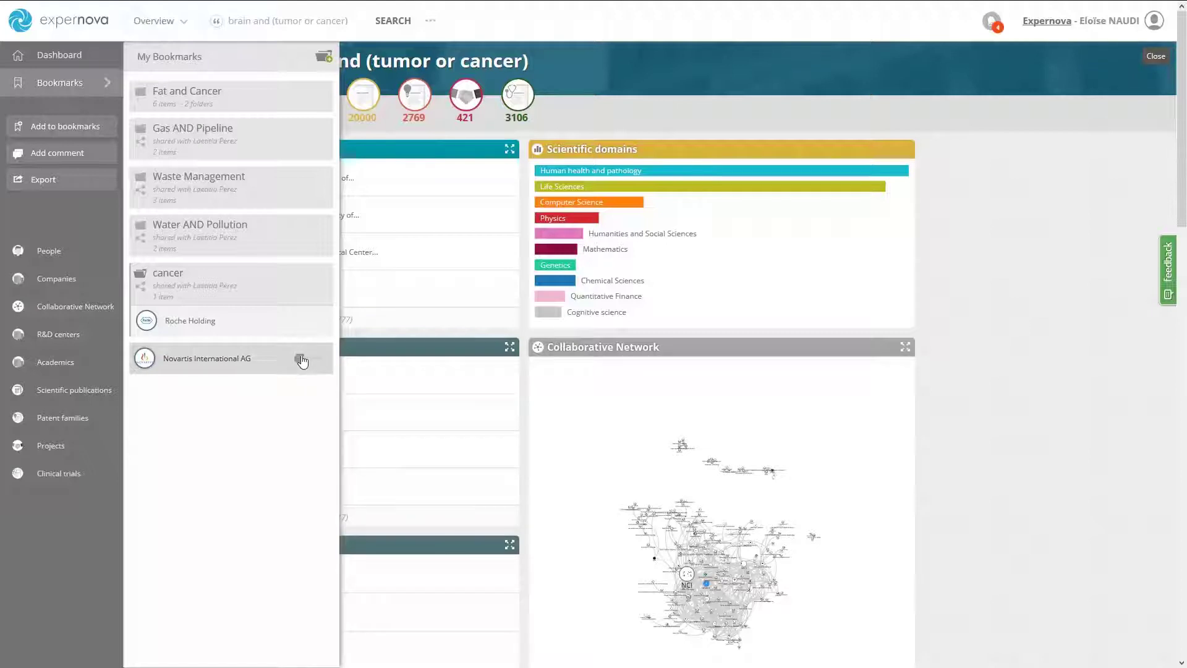
click(299, 360)
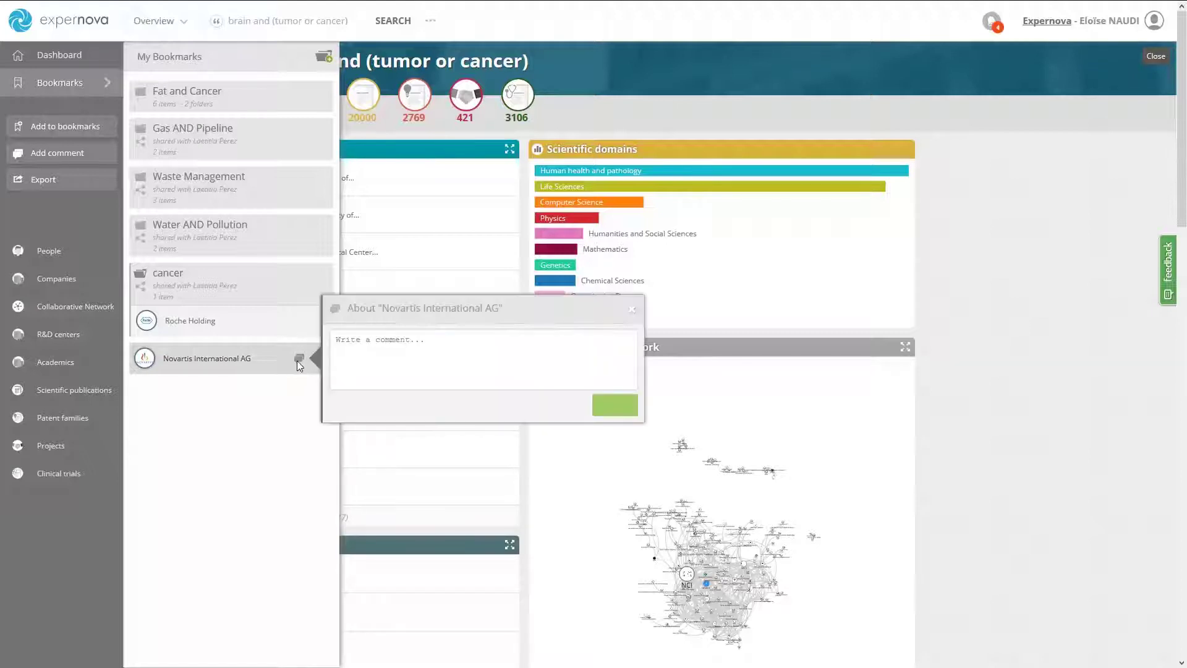
click(337, 339)
text(this profile is inte)
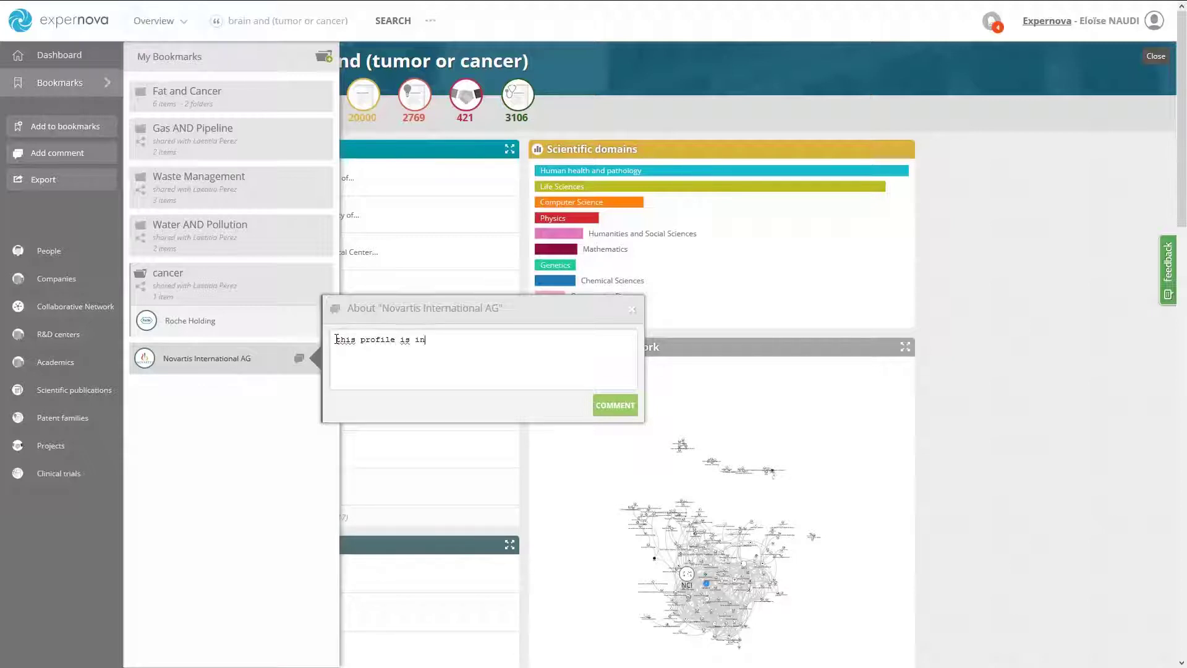
text(resting)
click(611, 406)
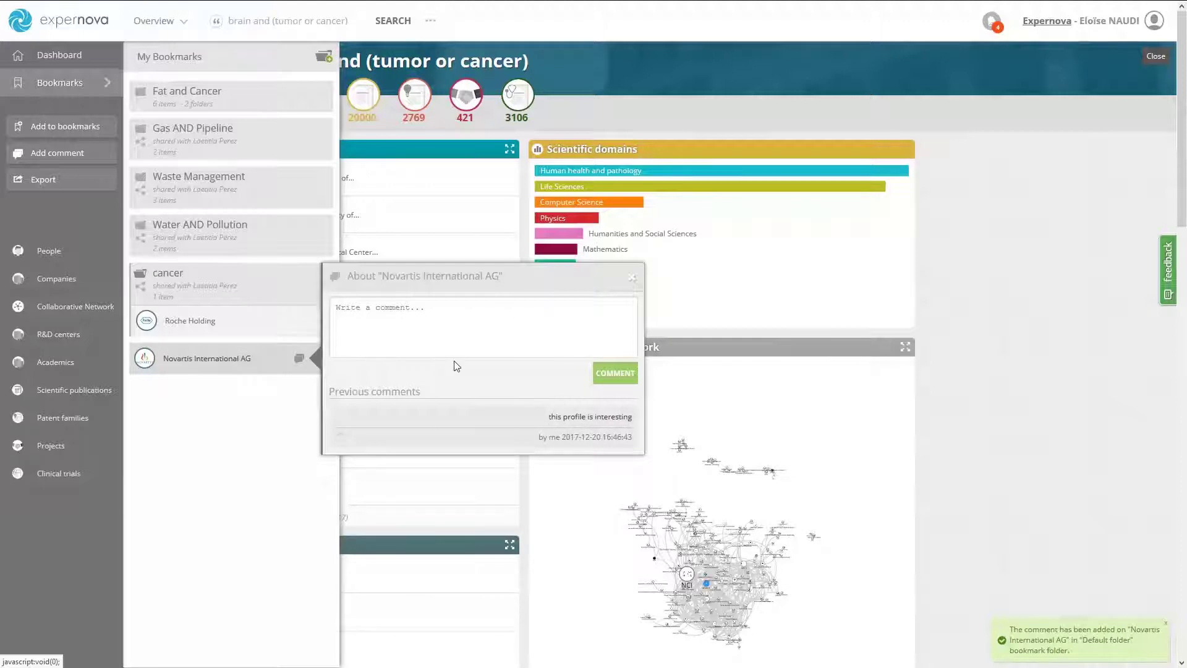
click(631, 279)
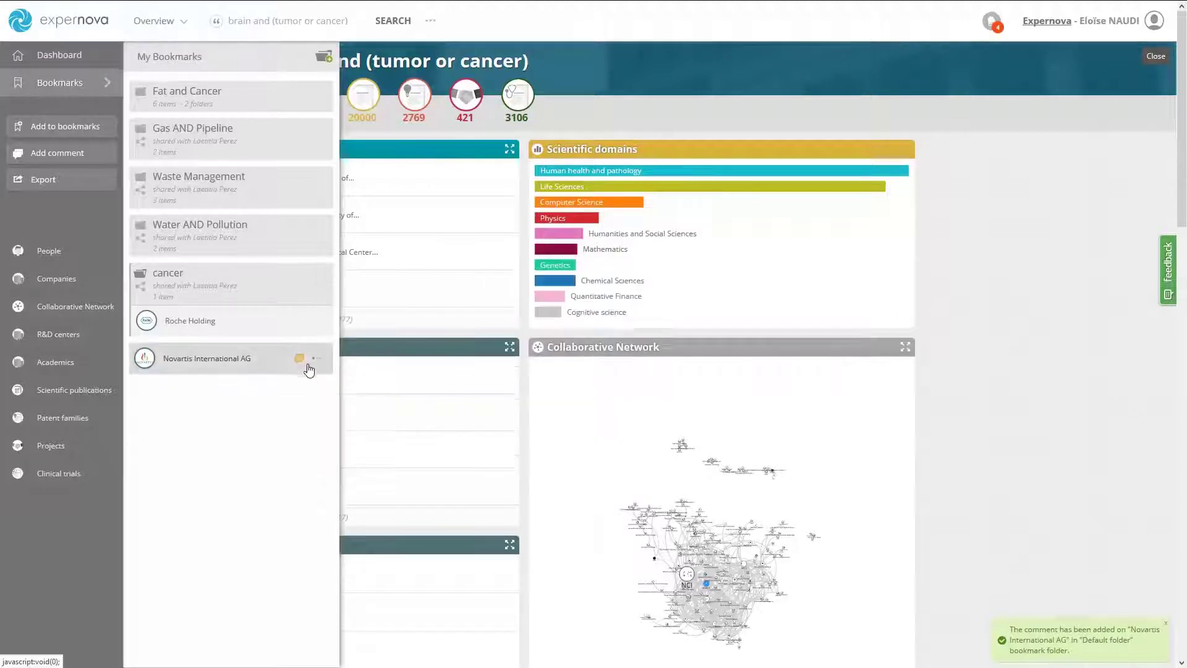
Review the previous comments on the Novartis International AG bookmark and the recent notifications about shared folders.
click(299, 360)
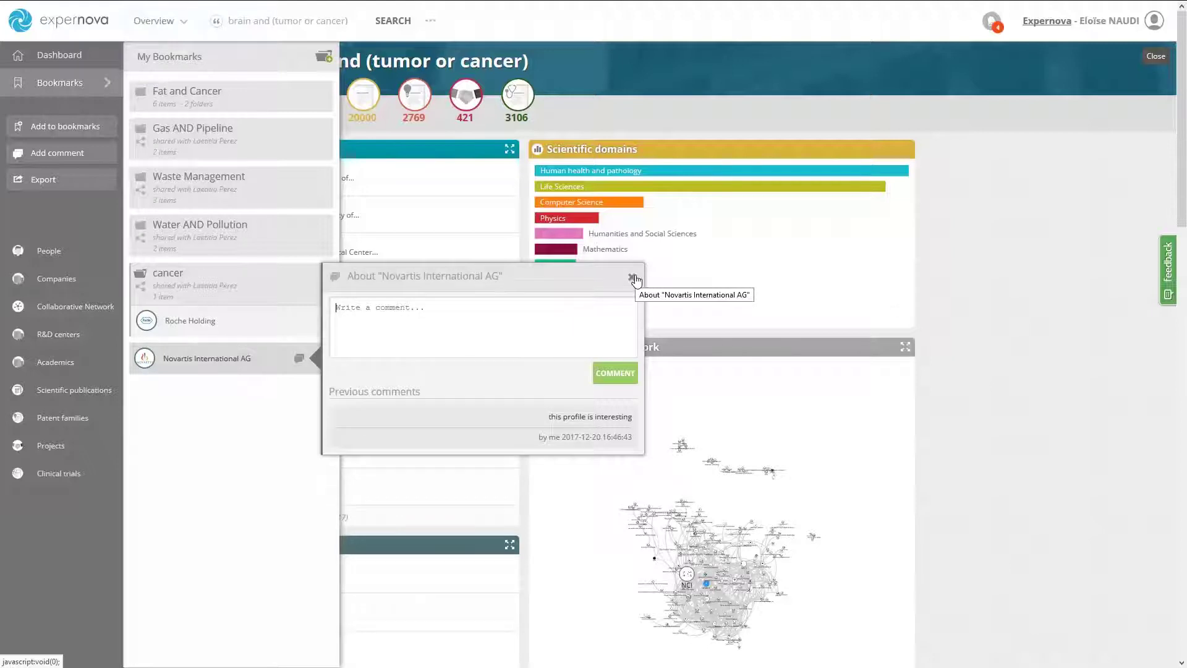
click(992, 23)
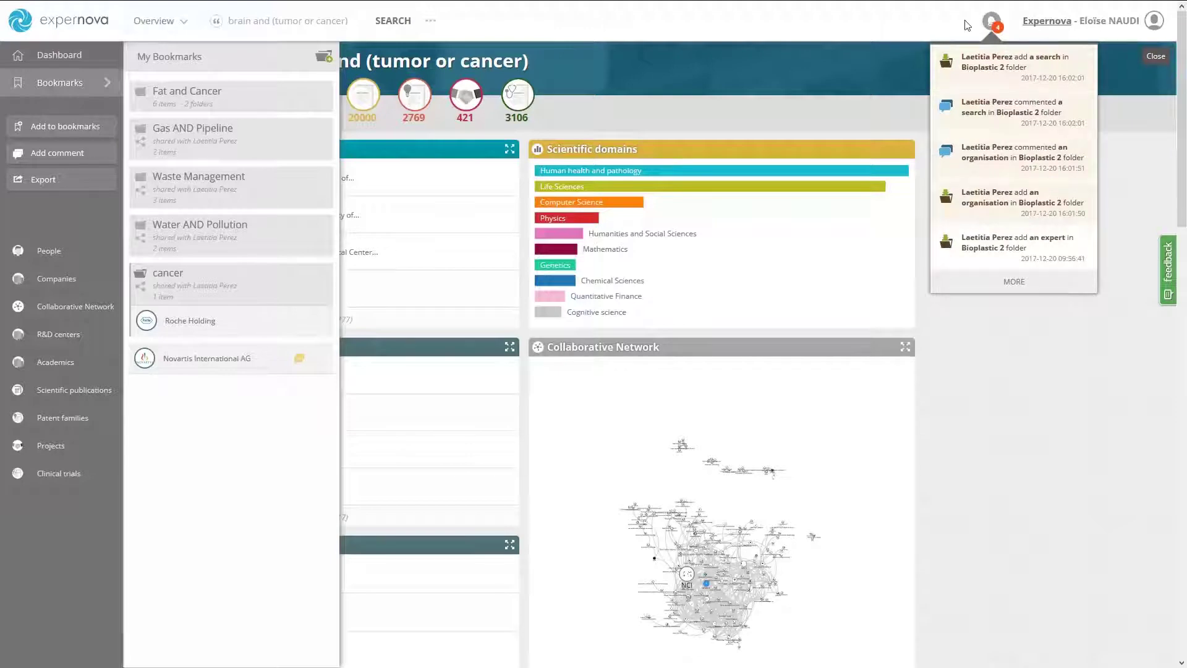
click(941, 26)
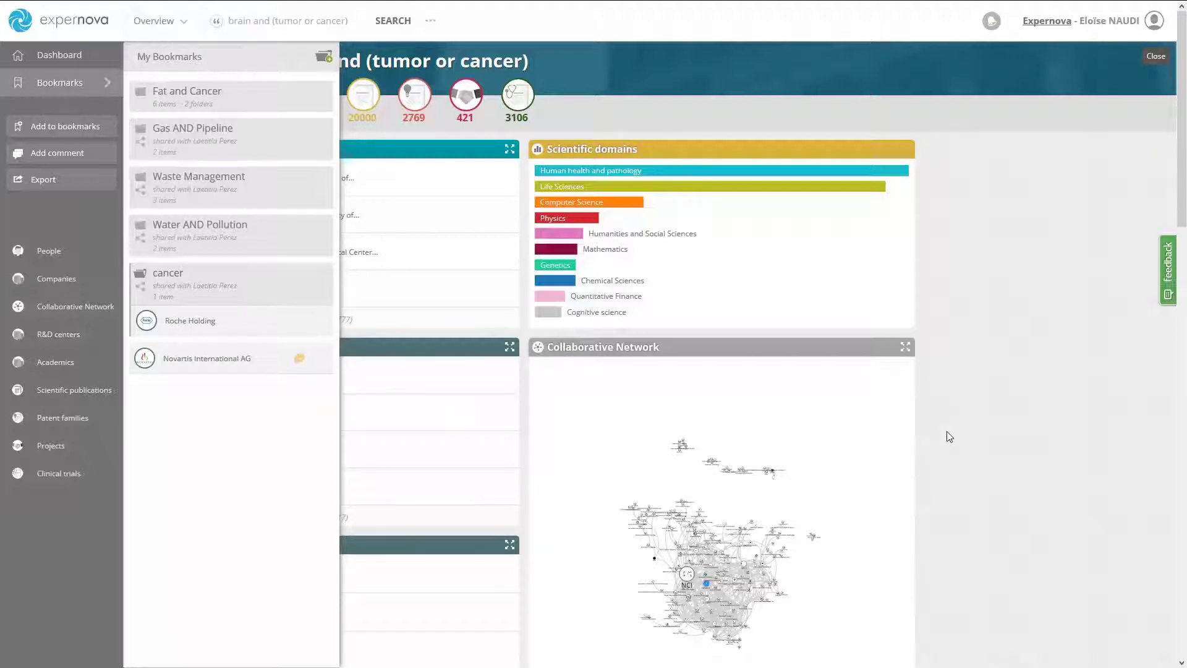
Close the bookmarks list and look further down the overview of the search results.
click(65, 85)
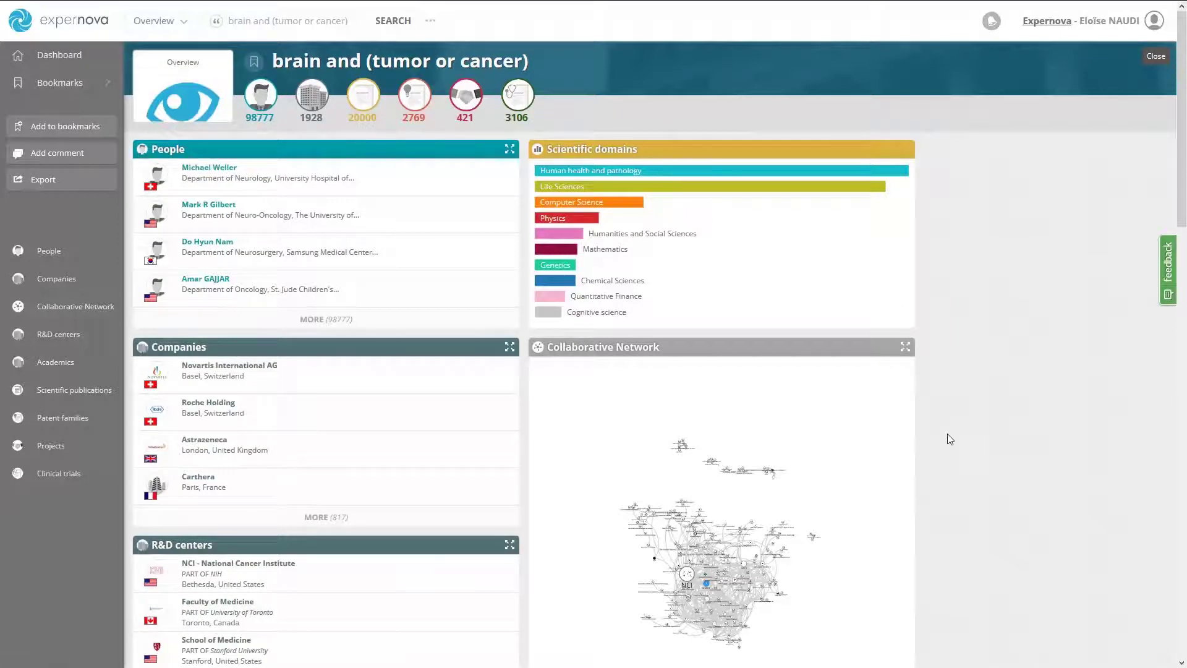
scroll(946, 425, down, 2)
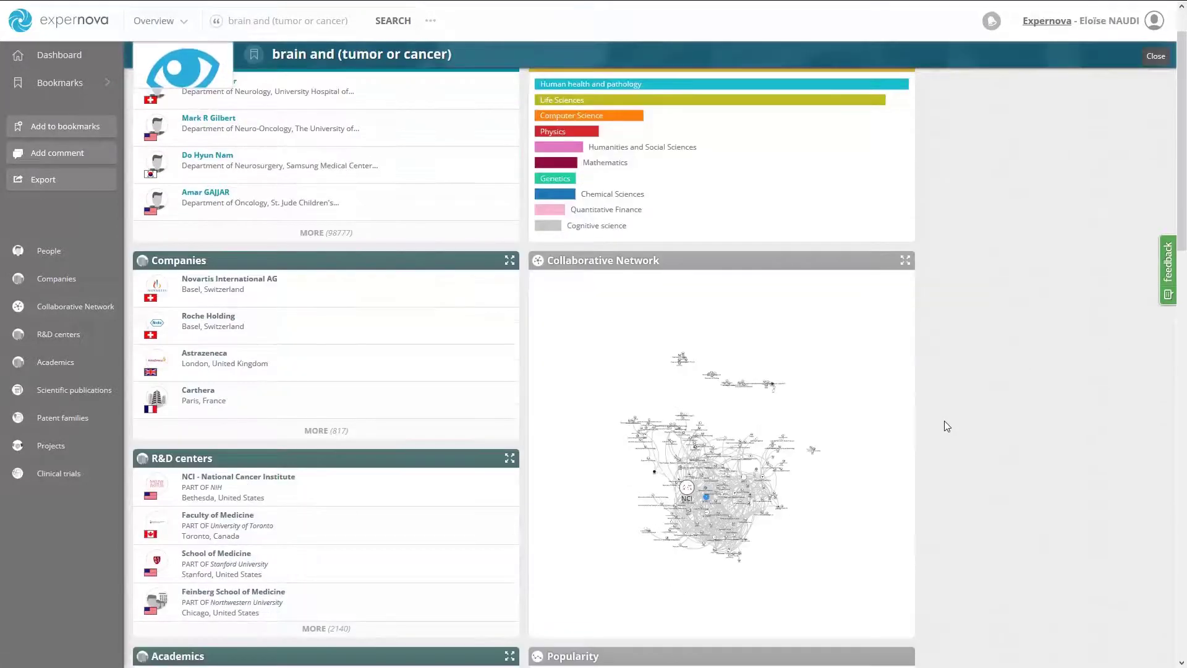